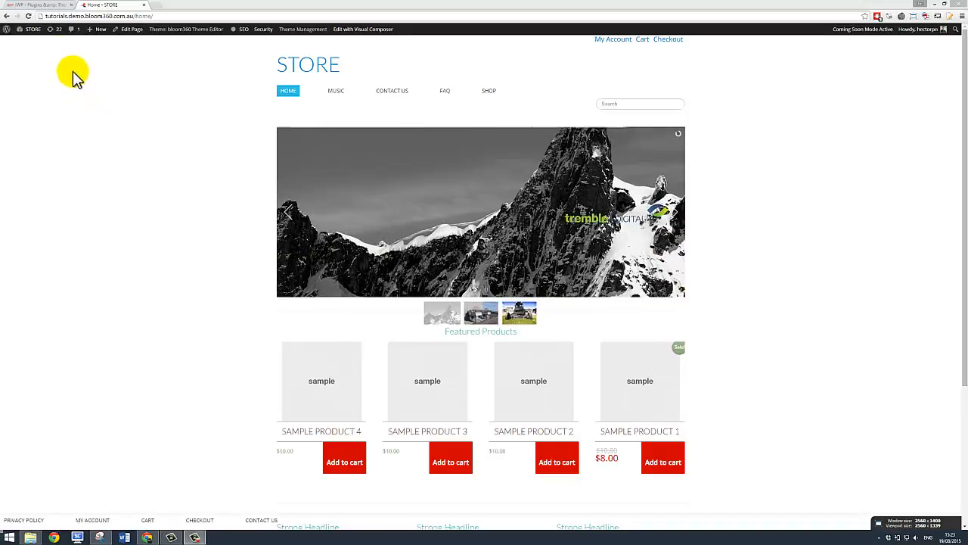
Open the Home Page Slider for editing in LayerSlider WP from the site's admin dashboard
left_click(40, 5)
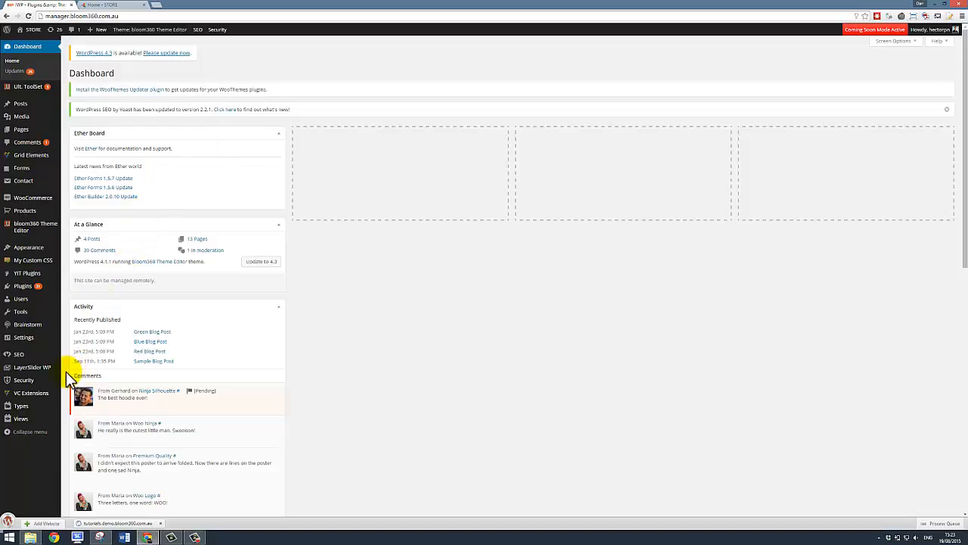
mouse_move(25, 371)
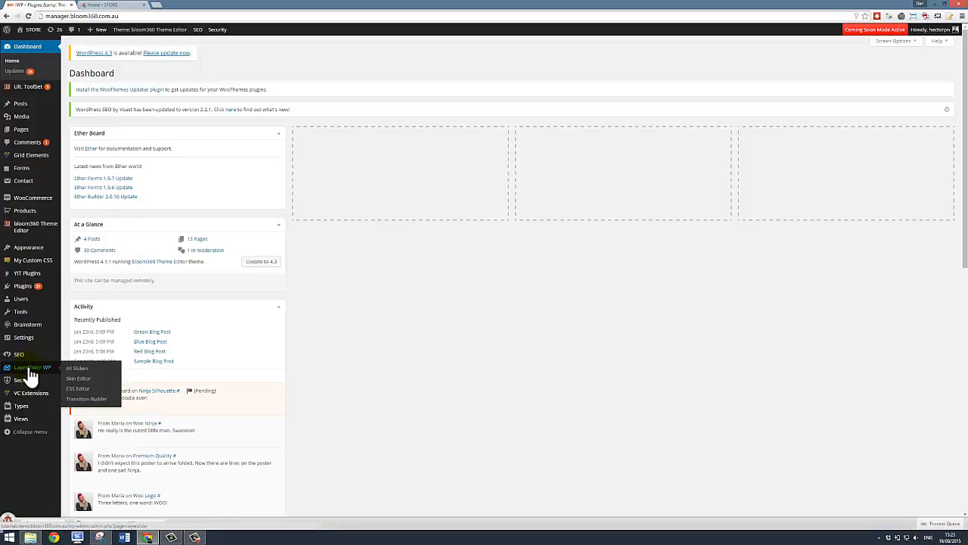
left_click(31, 374)
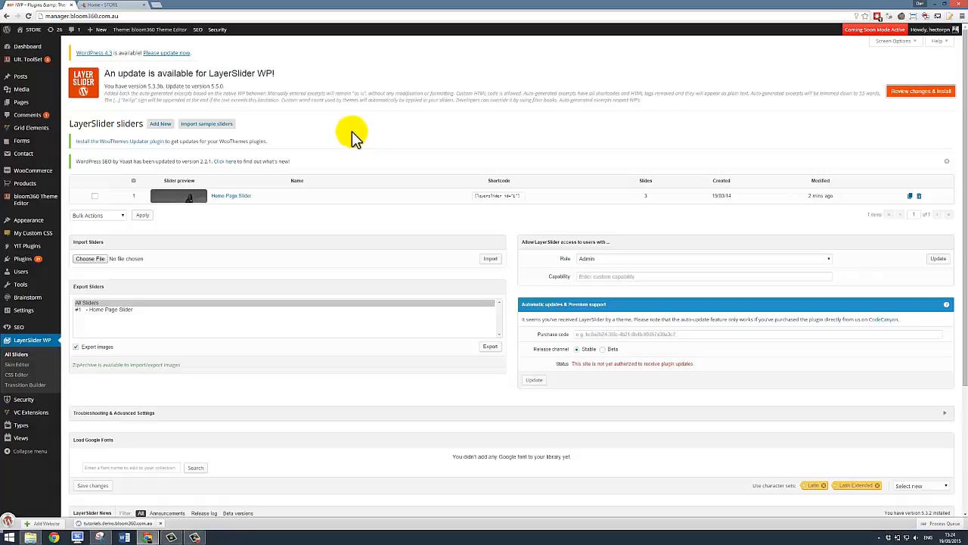
left_click(121, 6)
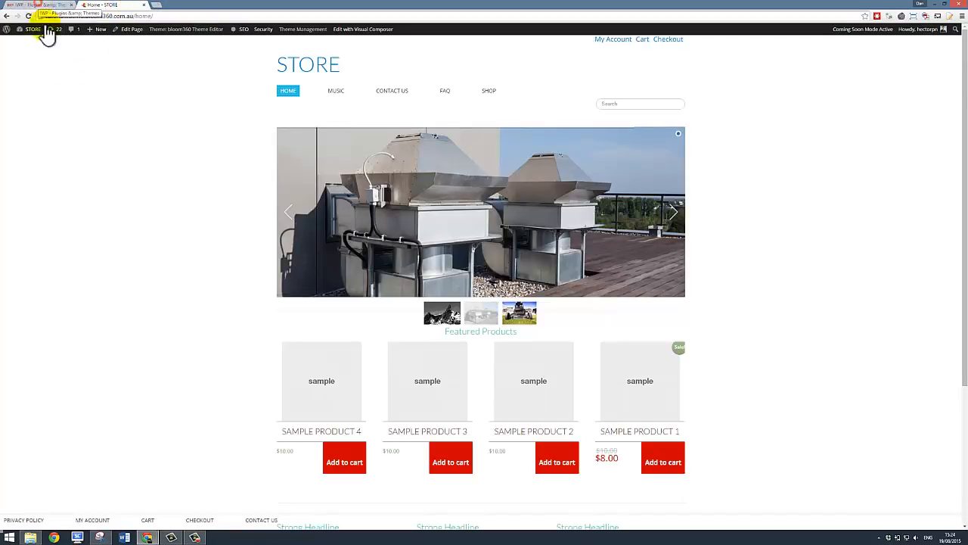
left_click(42, 7)
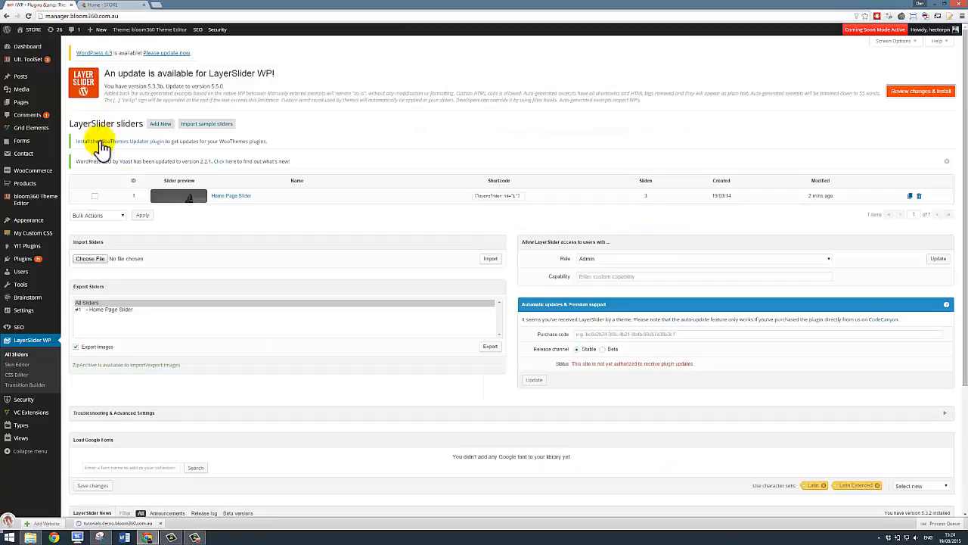
left_click(217, 195)
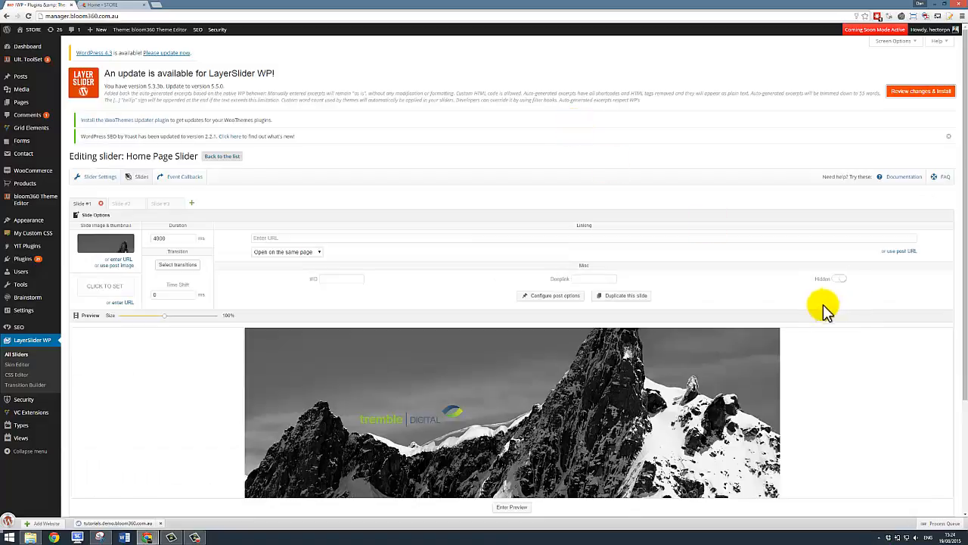
scroll(823, 304, "down", 1)
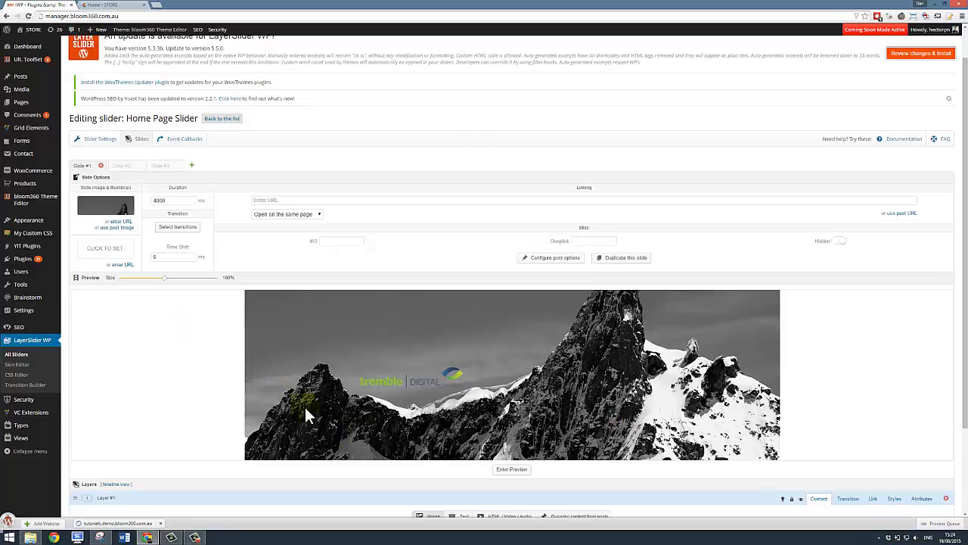
Compare the first and second slides in the slider editor with the matching slides on the store homepage
left_click(104, 6)
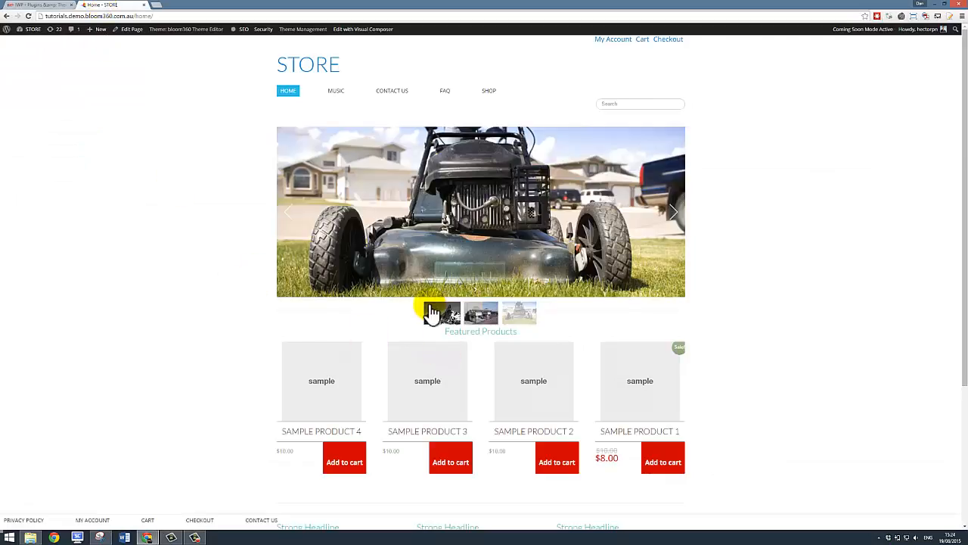
left_click(437, 309)
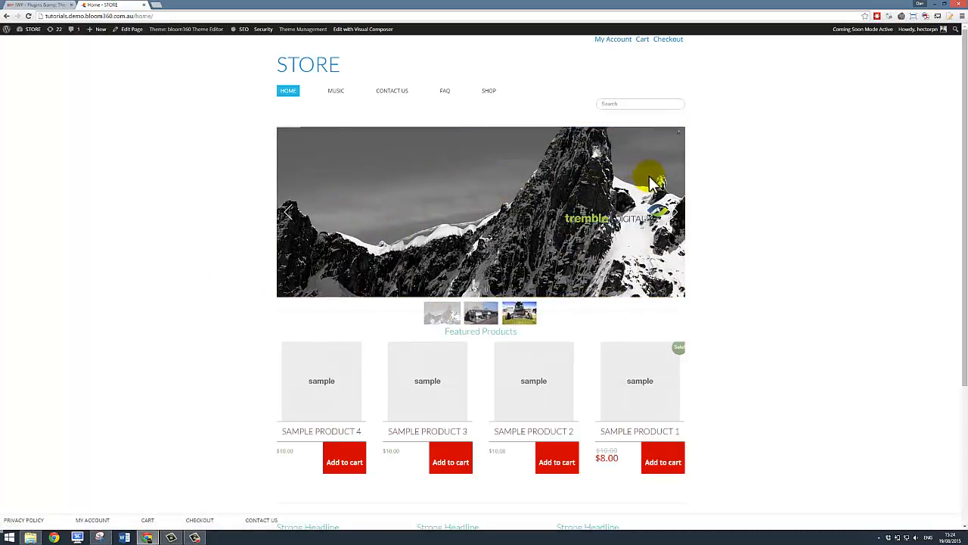
left_click(46, 6)
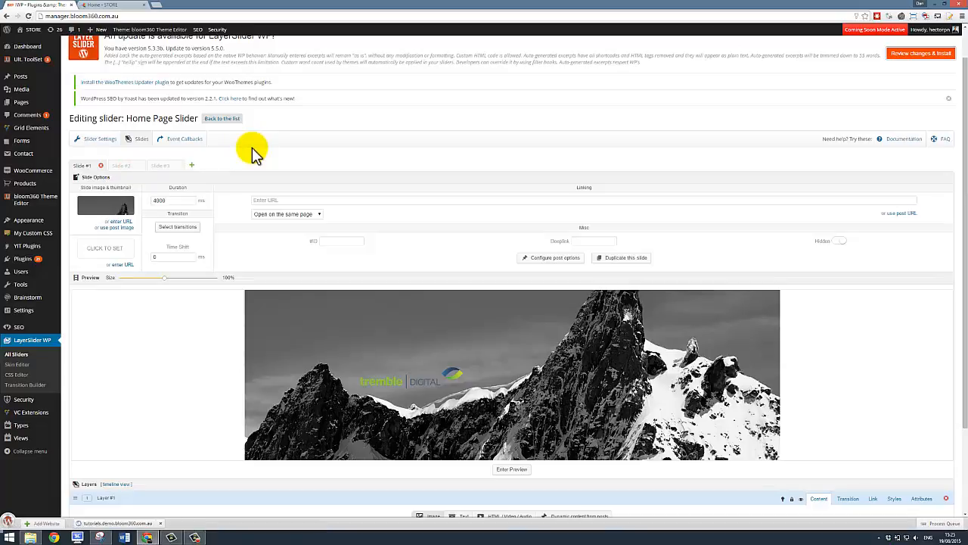
left_click(121, 166)
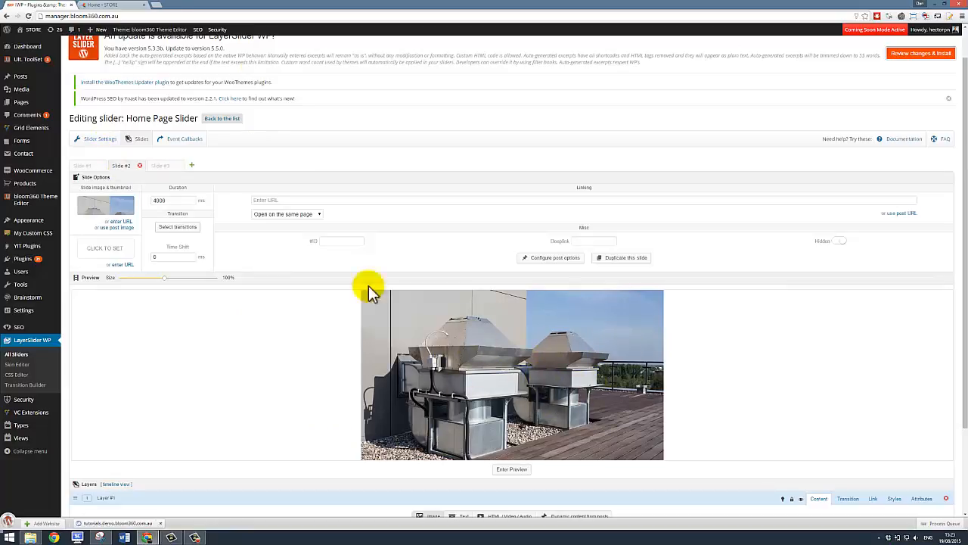
left_click(130, 8)
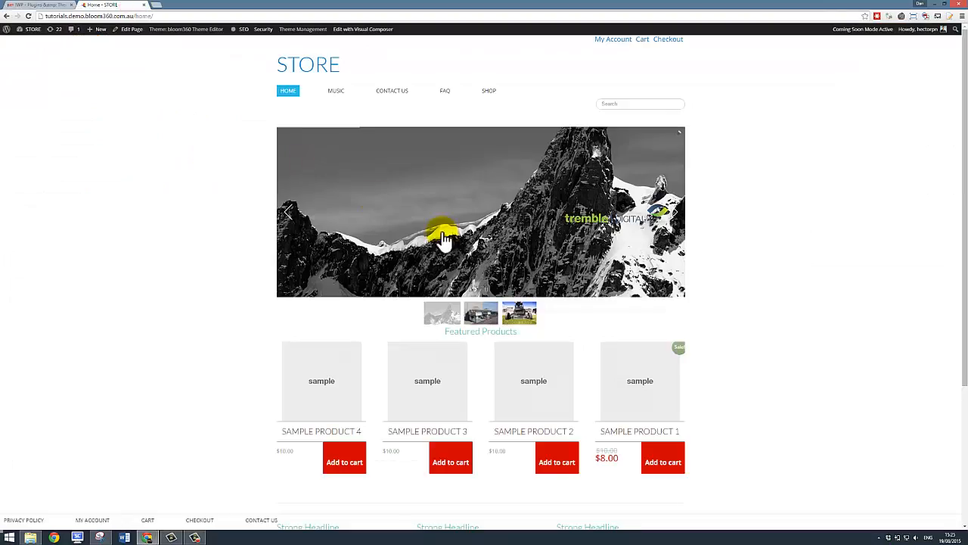
left_click(478, 316)
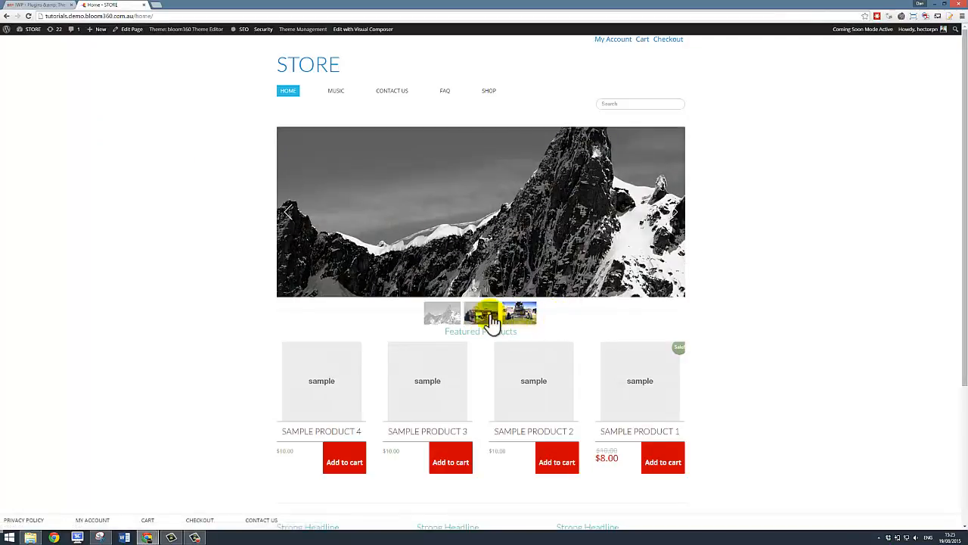
left_click(481, 317)
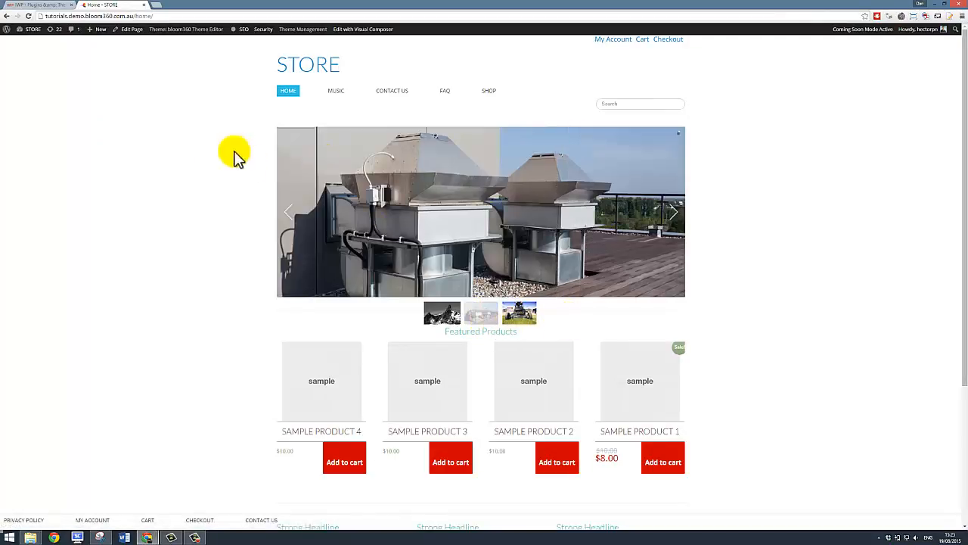
left_click(59, 9)
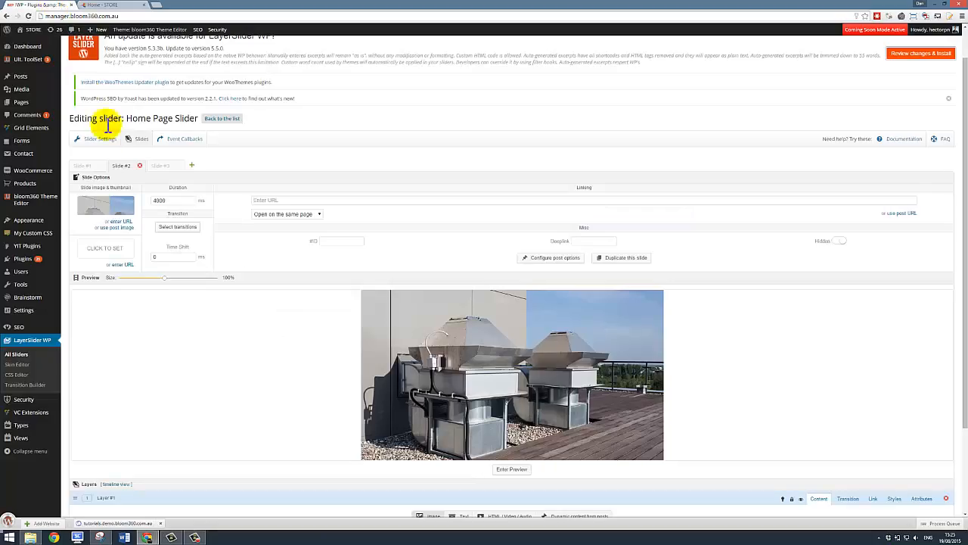
Open Slide #3 in the slider editor and compare it with the third slide on the store homepage
left_click(159, 167)
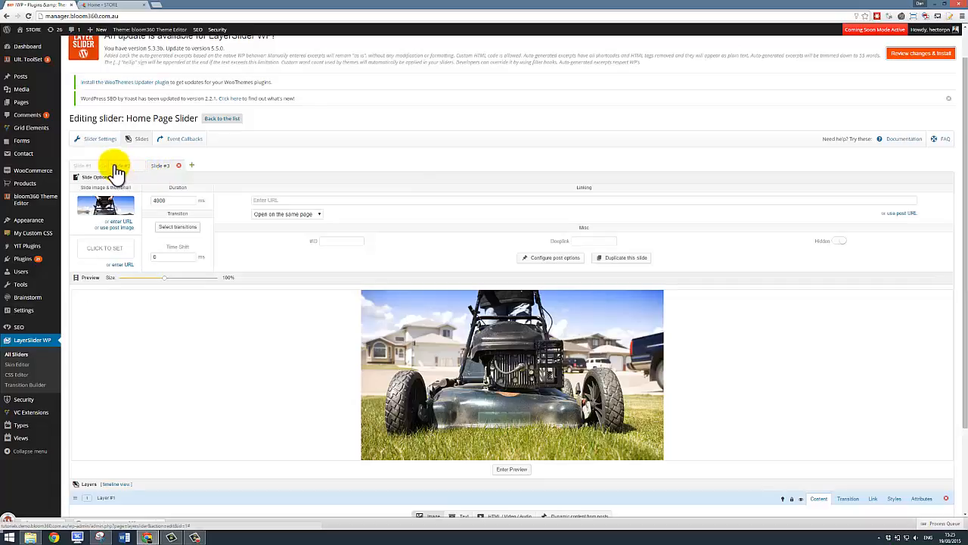
left_click(111, 6)
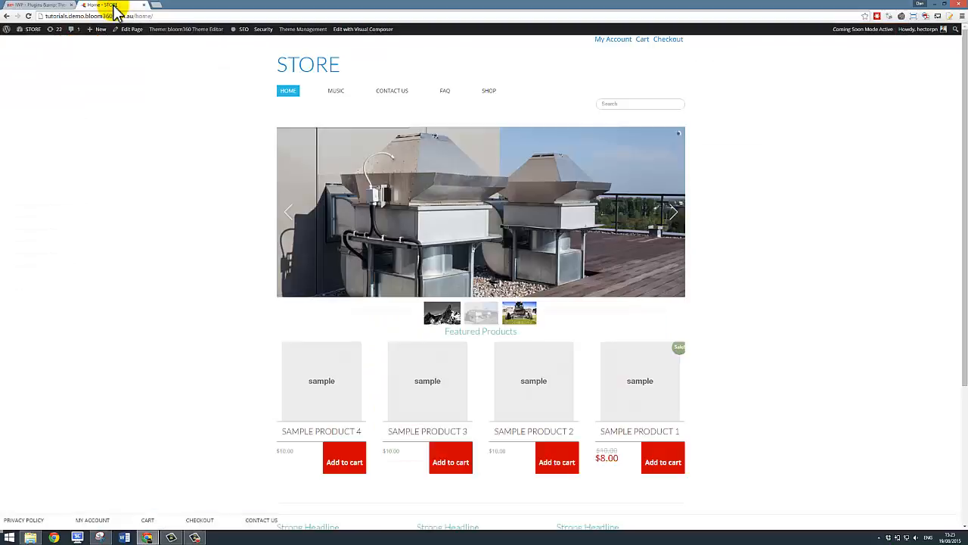
left_click(521, 316)
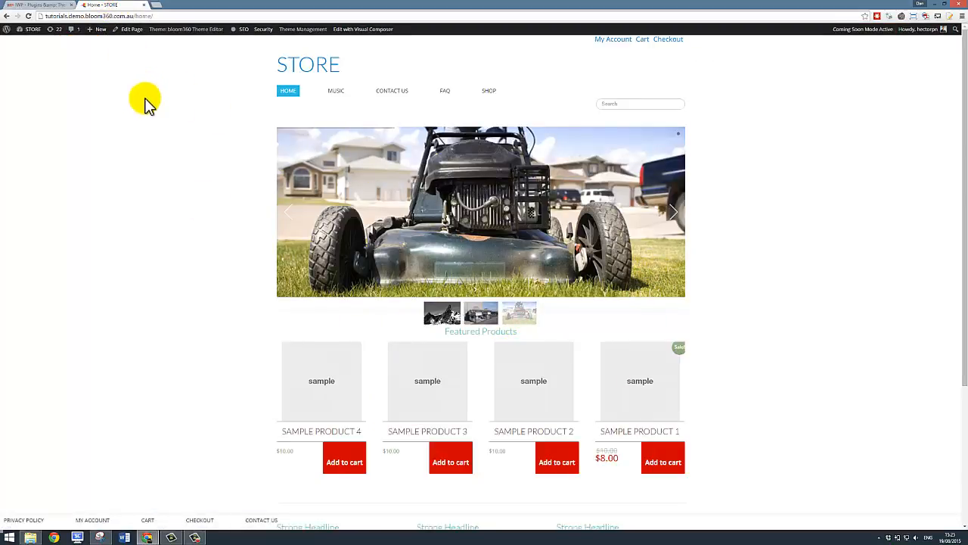
left_click(36, 5)
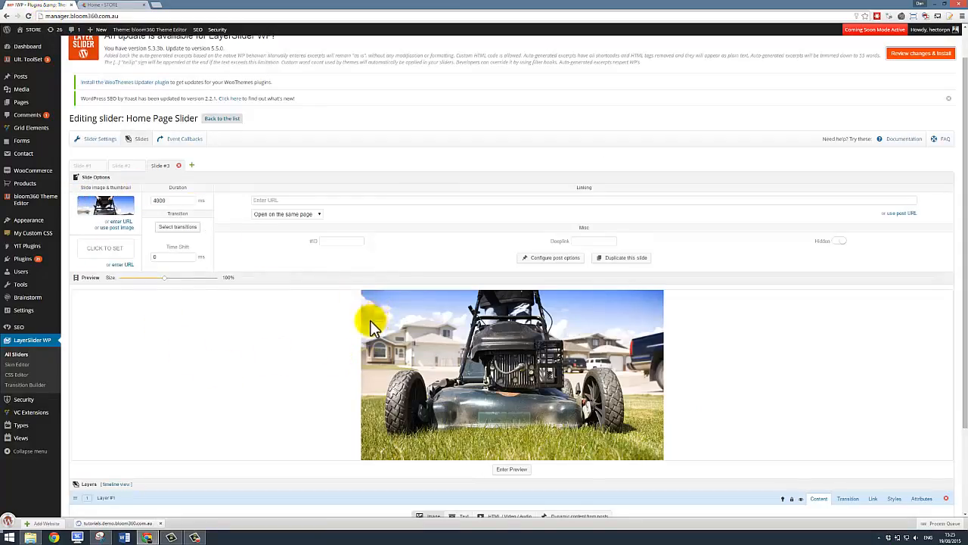
Replace Slide #3's background image by removing the current one and uploading and inserting dreamstime_m_23956162.jpg from the Stock Photos folder
left_click(132, 203)
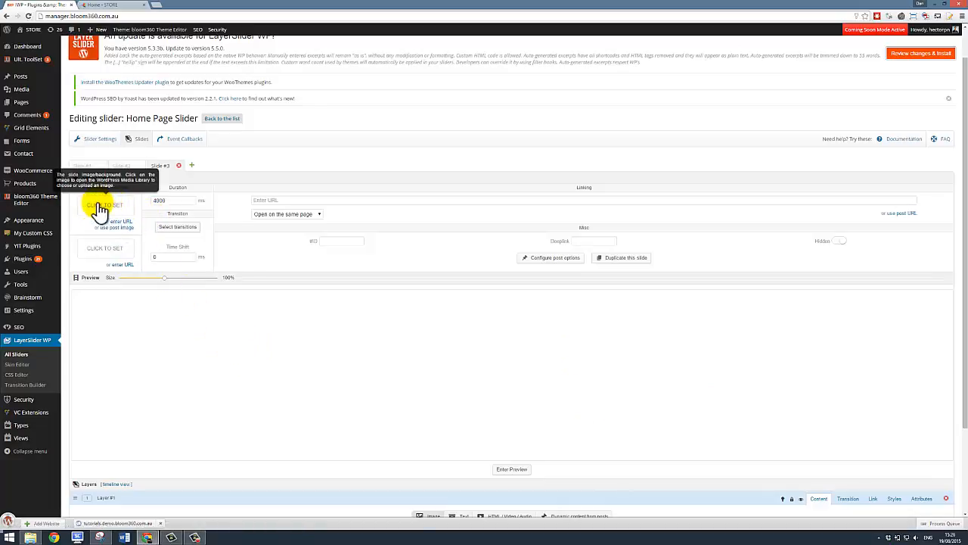
left_click(104, 211)
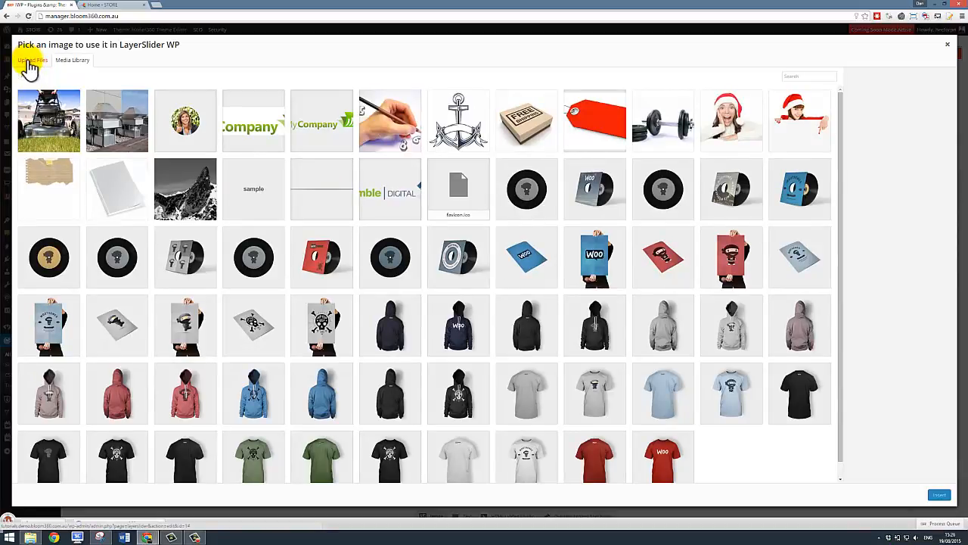
left_click(34, 66)
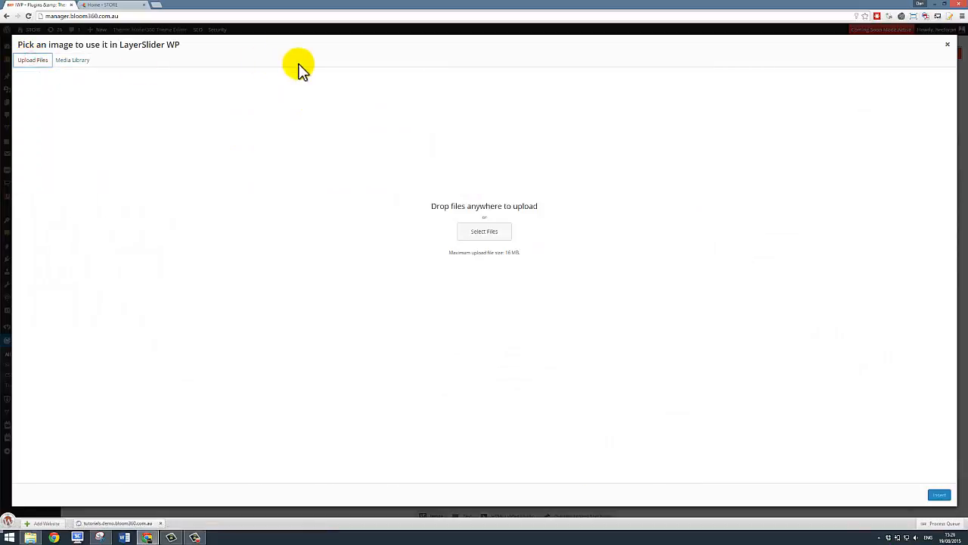
left_click(491, 234)
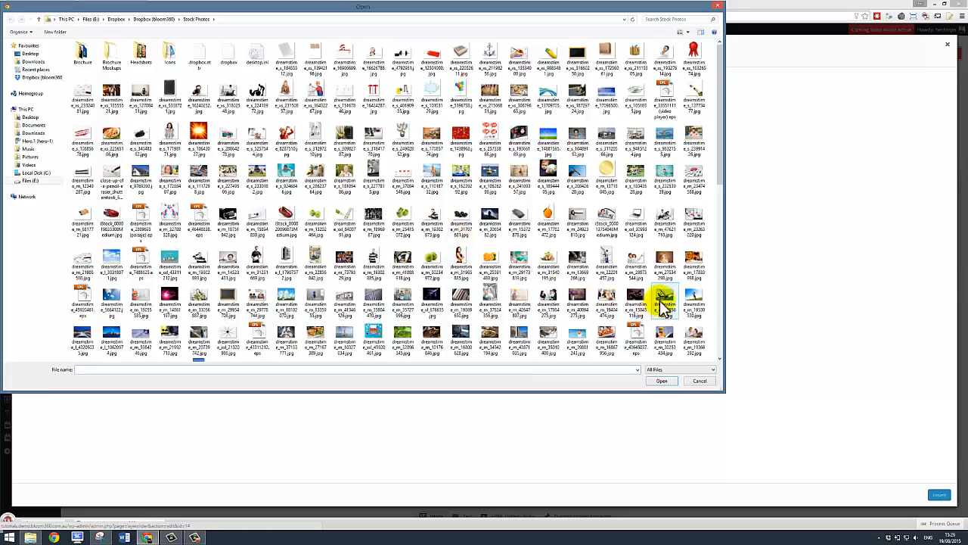
left_click(663, 297)
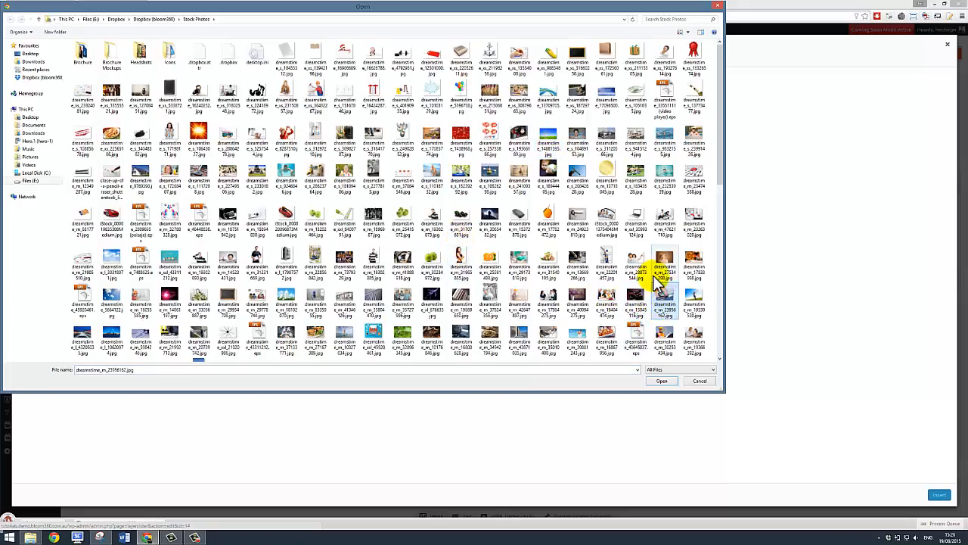
left_click(663, 382)
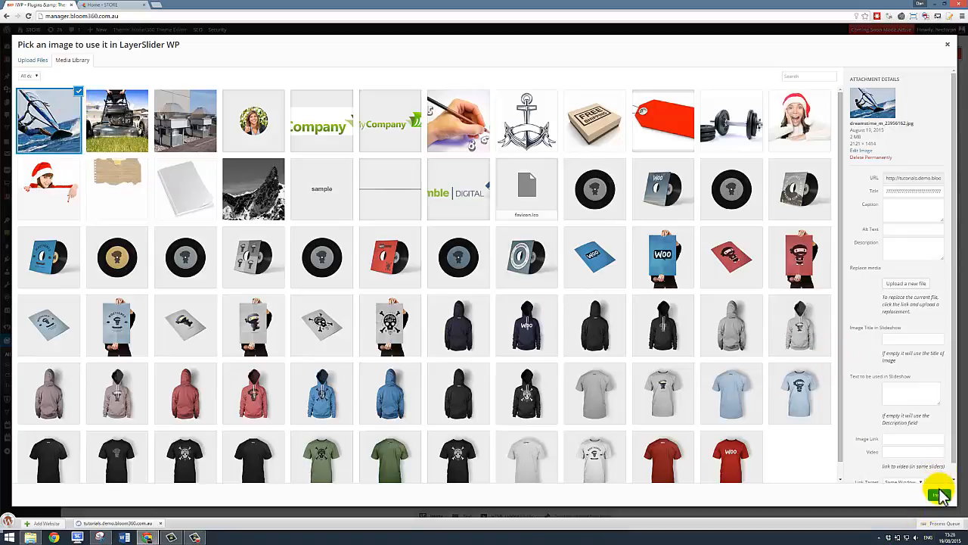
left_click(938, 497)
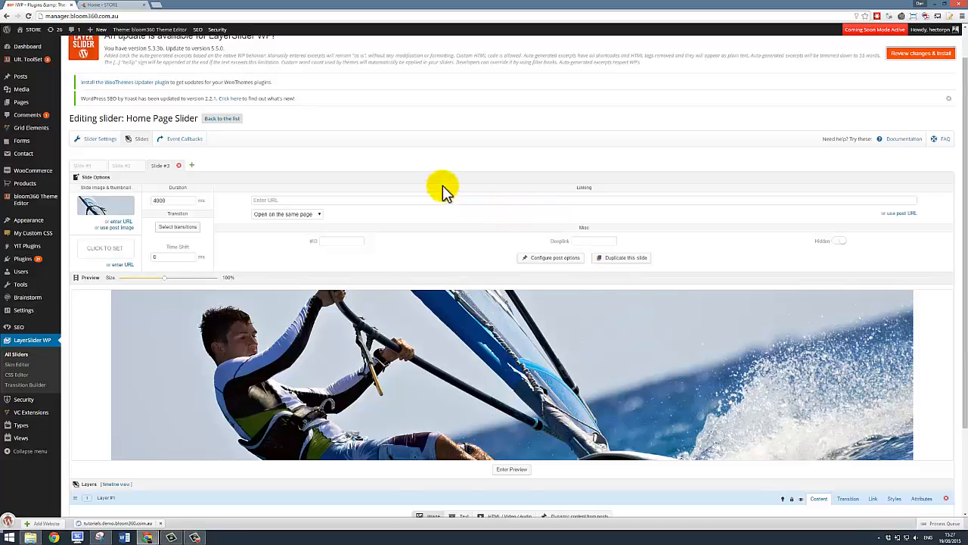
Save the changes to the Home Page Slider
scroll(443, 185, "down", 1)
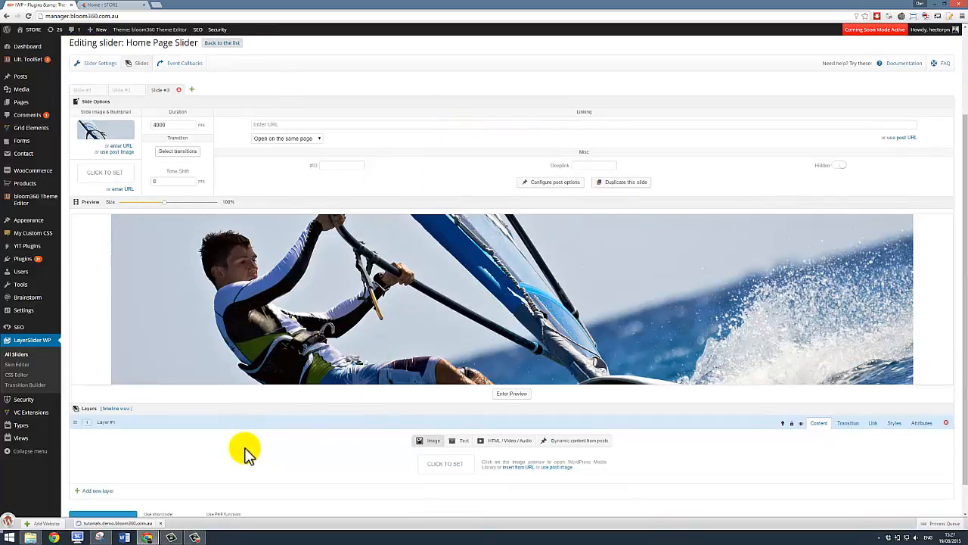
scroll(246, 452, "down", 1)
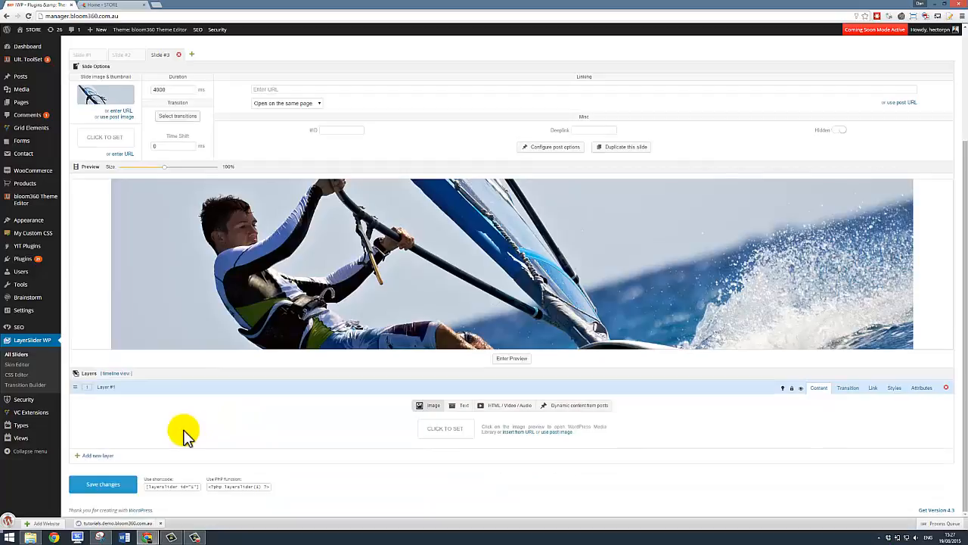
left_click(100, 487)
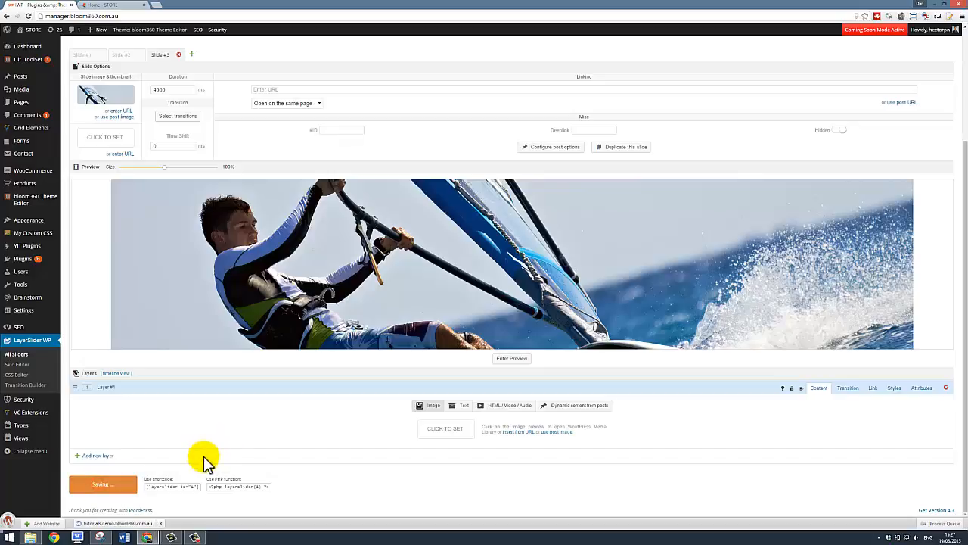
Reload the store homepage, check its second and third slides, and return to the slider editor
left_click(106, 6)
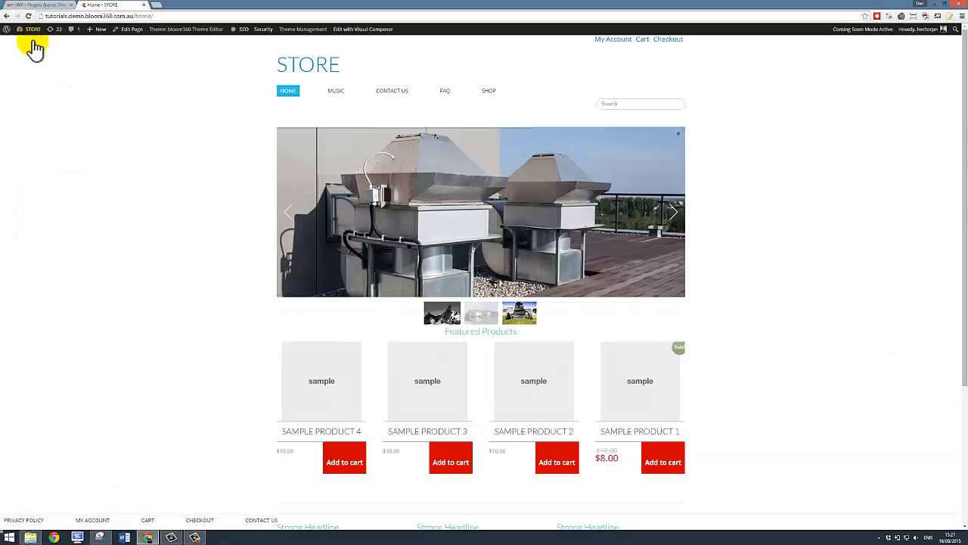
left_click(29, 16)
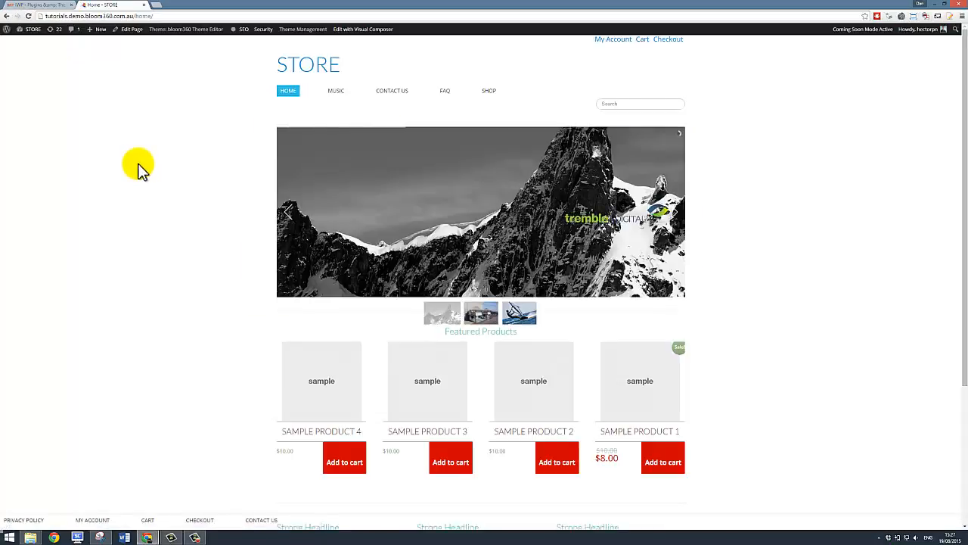
left_click(482, 313)
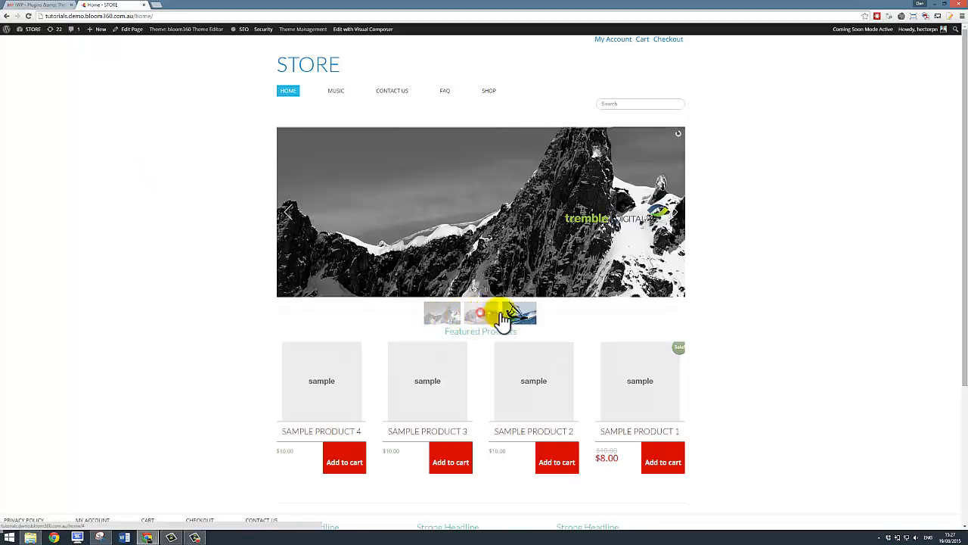
left_click(514, 317)
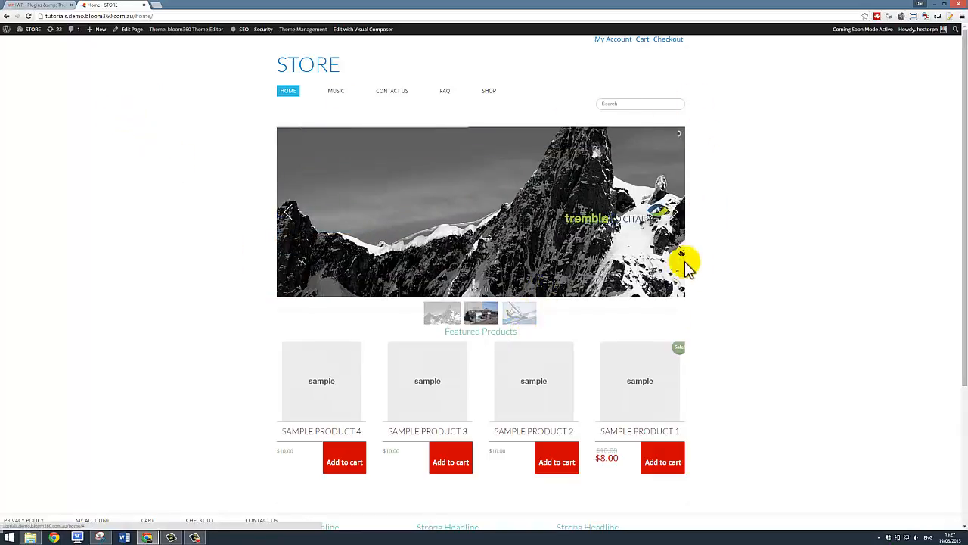
left_click(522, 316)
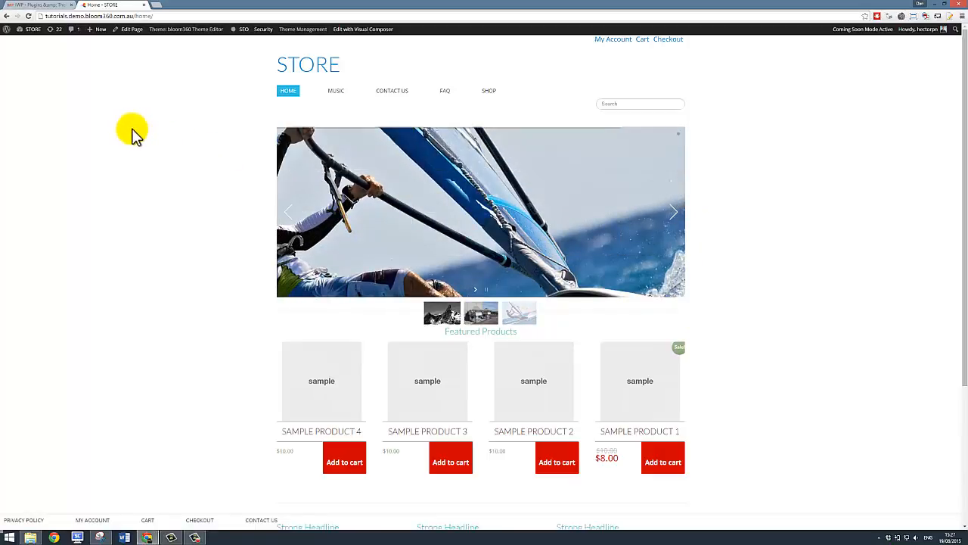
left_click(42, 6)
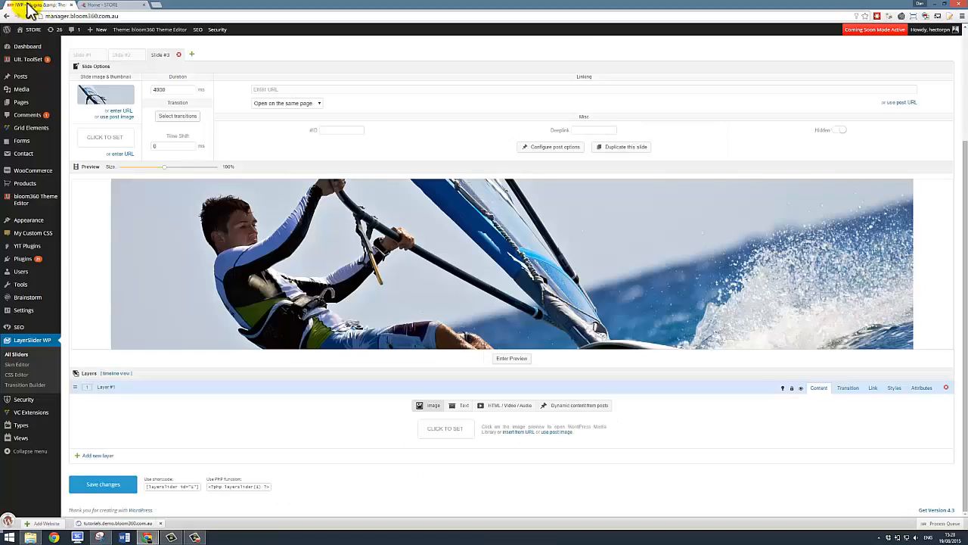
Add a fourth slide to the Home Page Slider and upload and insert dreamstime_m_32896345.jpg from the Stock Photos folder as its slide image
scroll(411, 91, "up", 1)
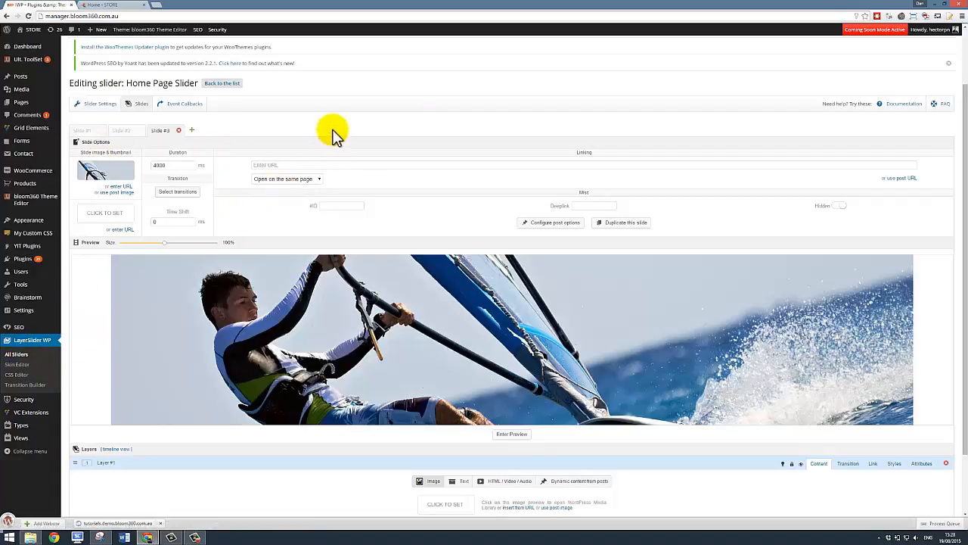
left_click(194, 133)
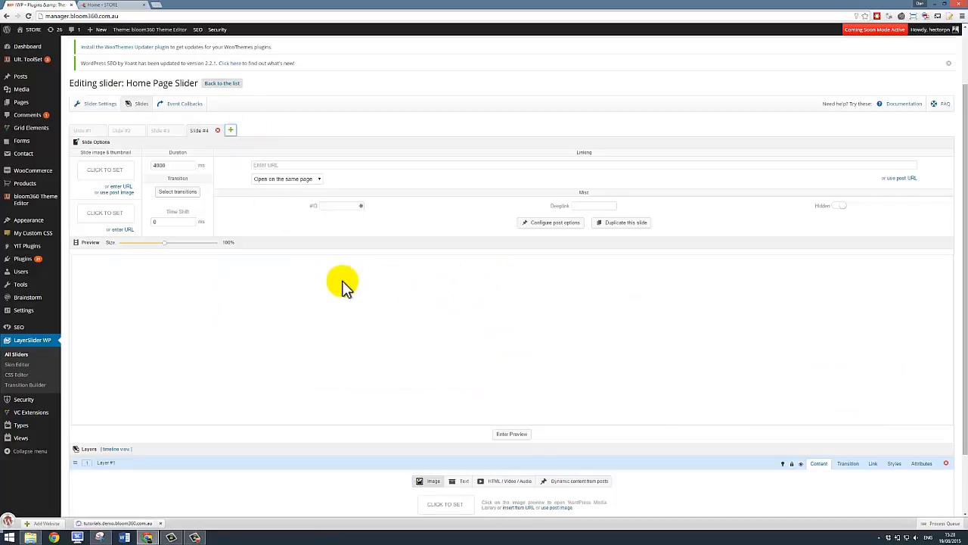
left_click(97, 173)
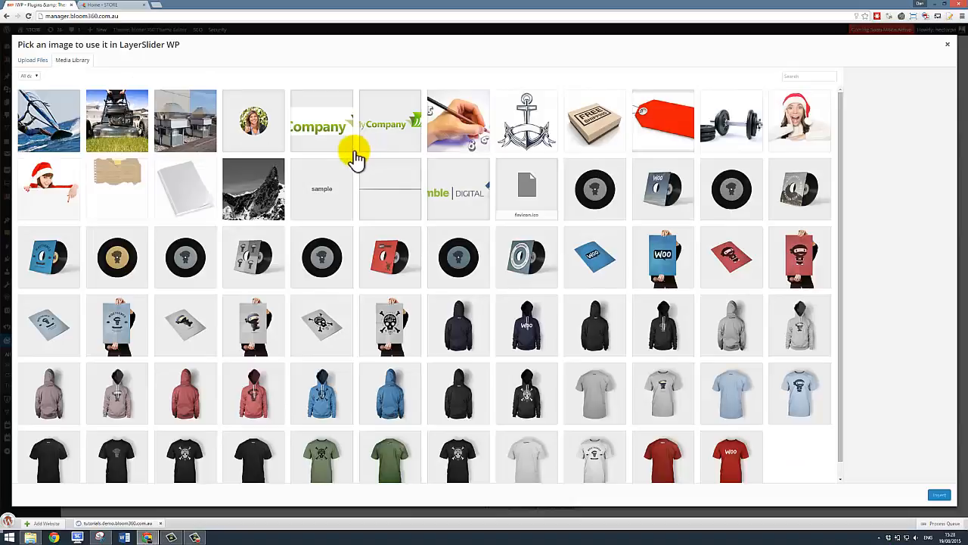
left_click(34, 61)
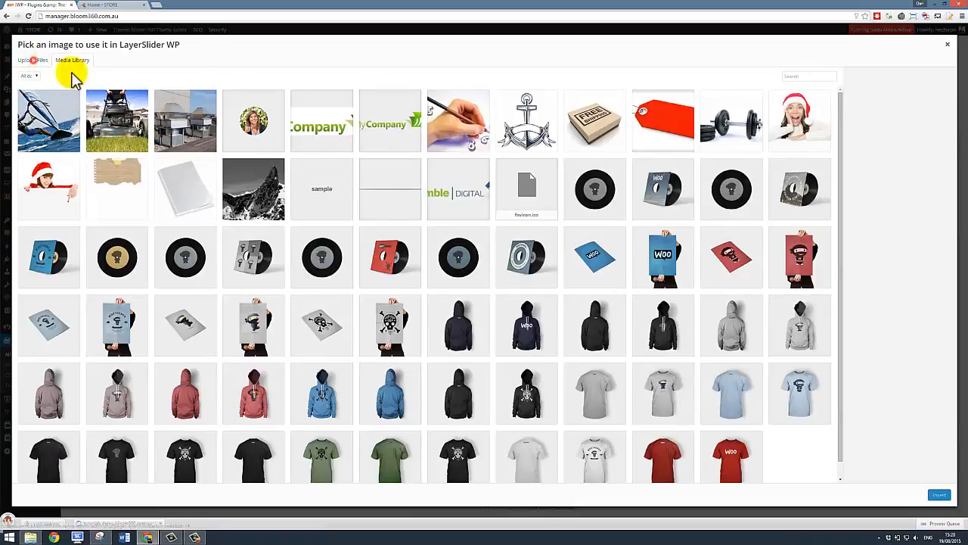
left_click(481, 233)
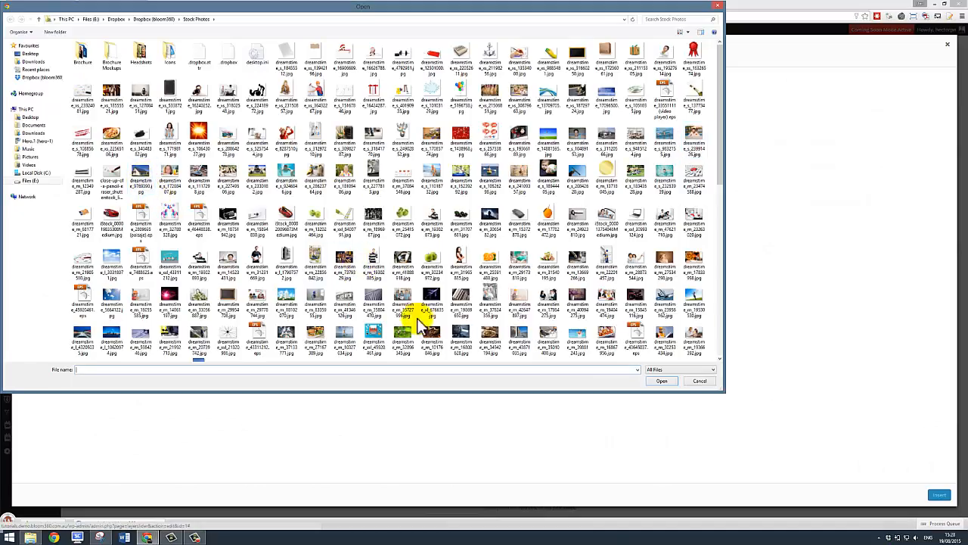
left_click(400, 333)
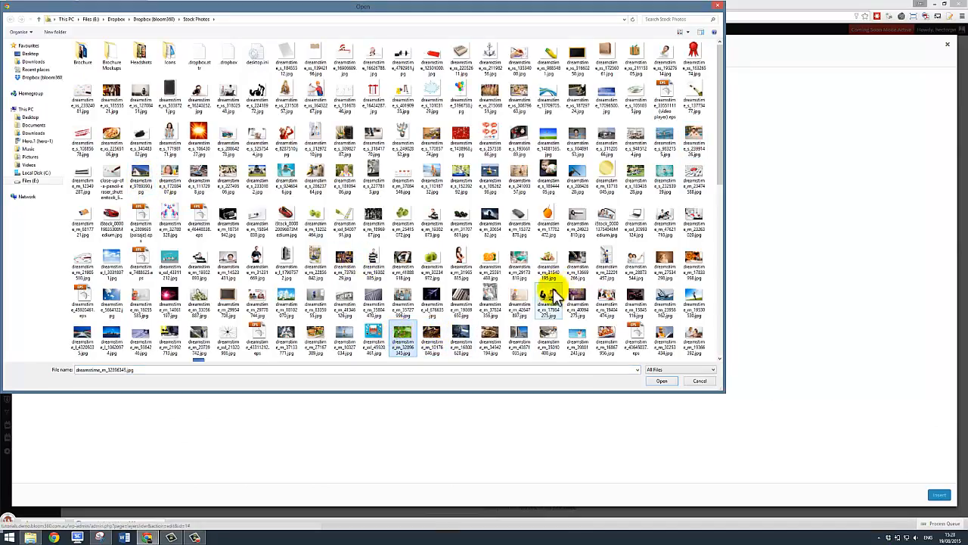
left_click(663, 382)
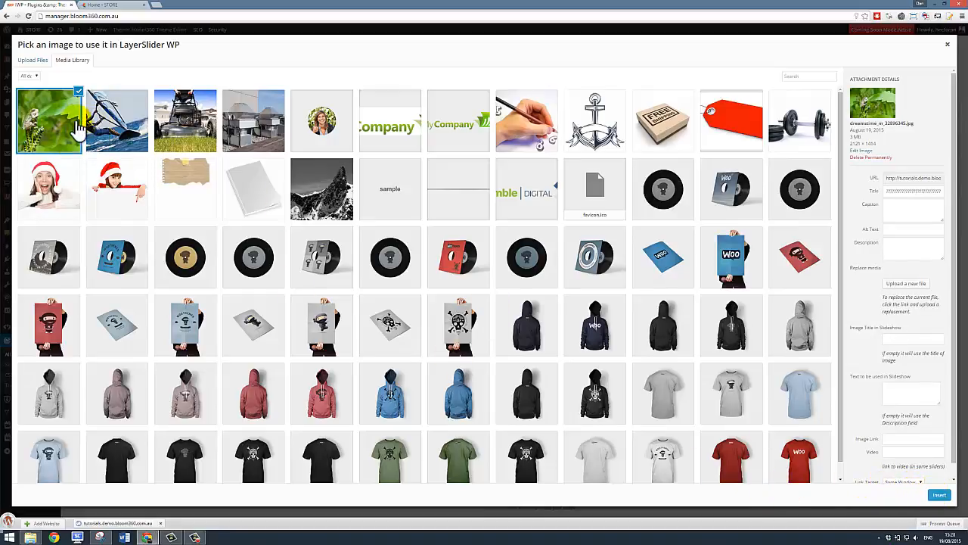
left_click(940, 498)
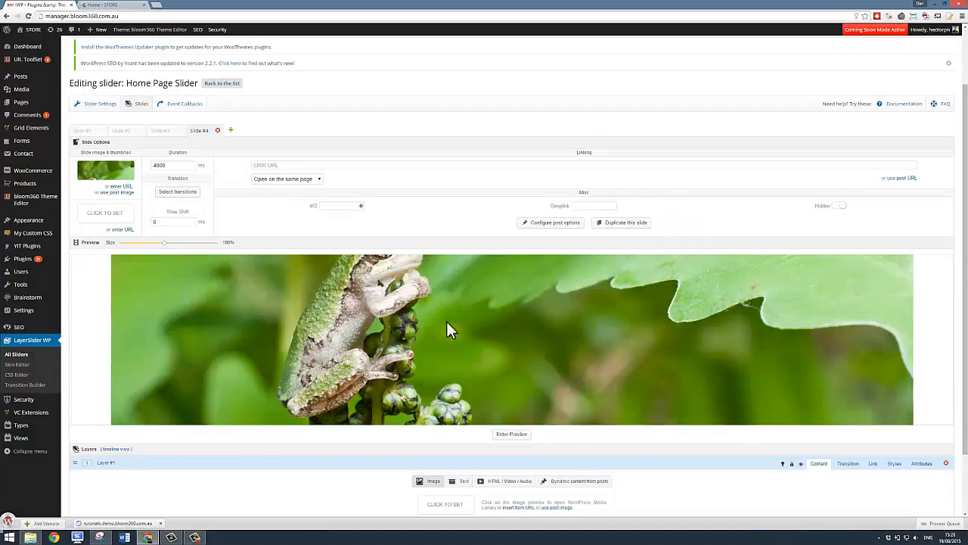
Save the Home Page Slider with the new Slide #4
scroll(280, 365, "down", 2)
left_click(124, 483)
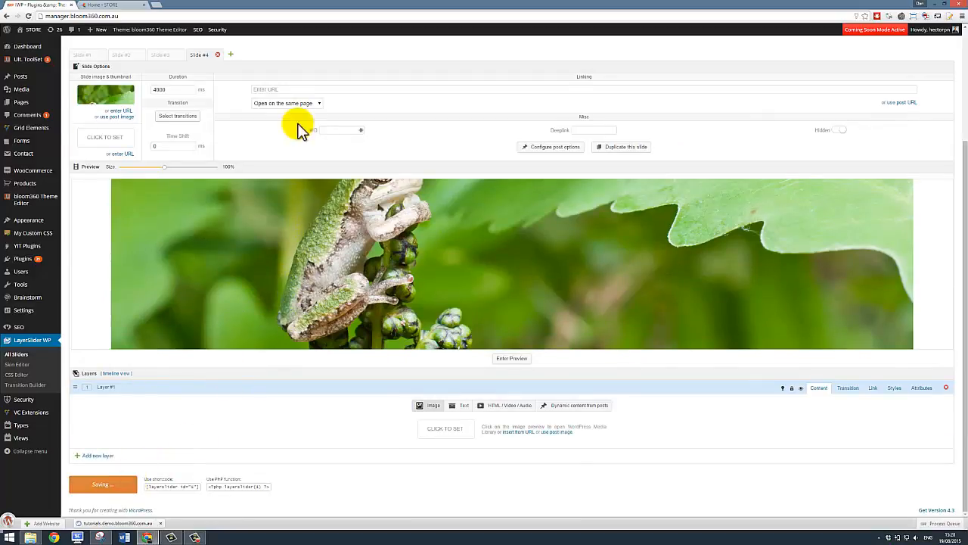
Reload the store homepage and view the slider's fourth slide
left_click(112, 5)
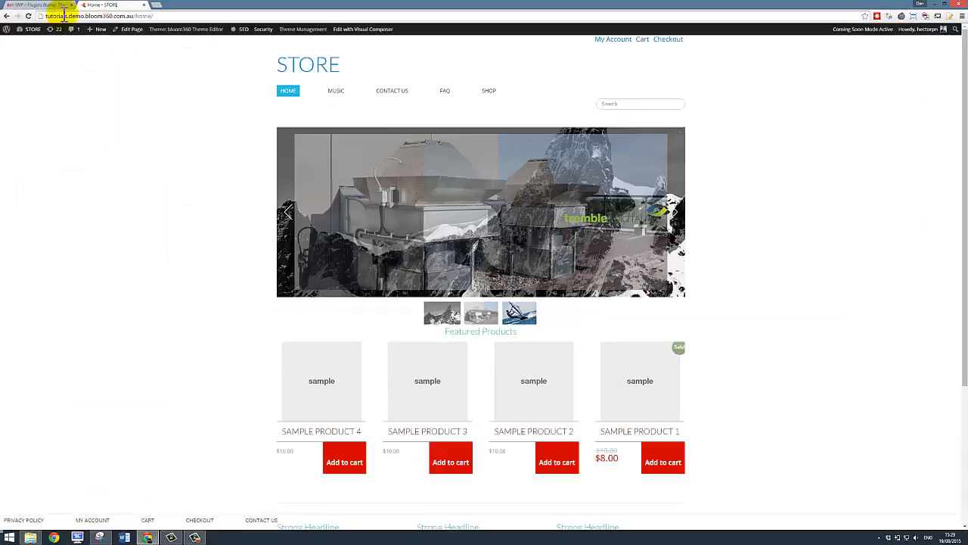
left_click(27, 15)
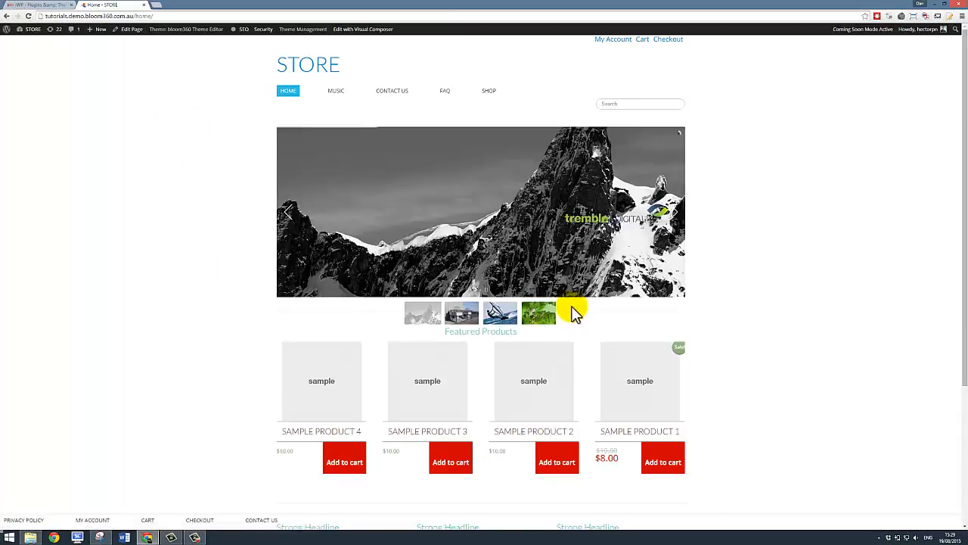
left_click(539, 316)
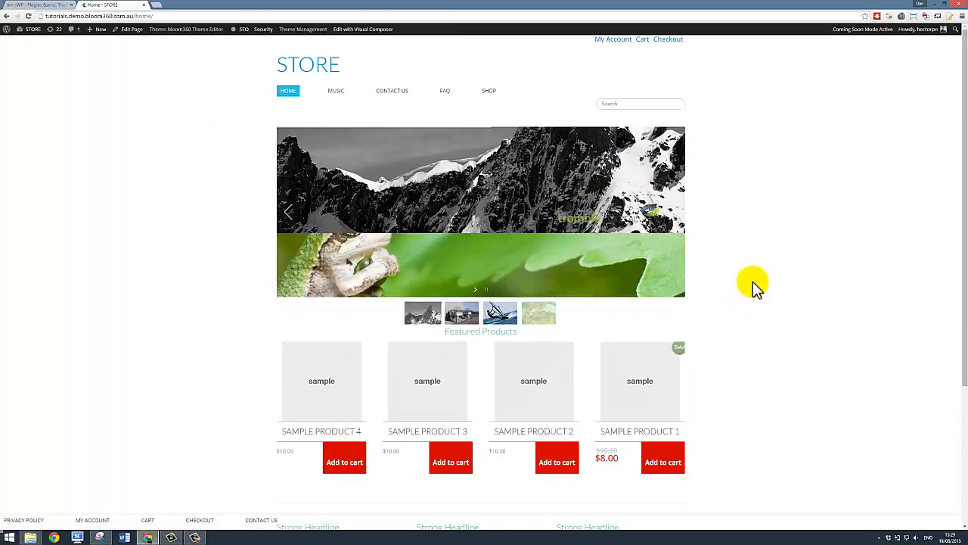